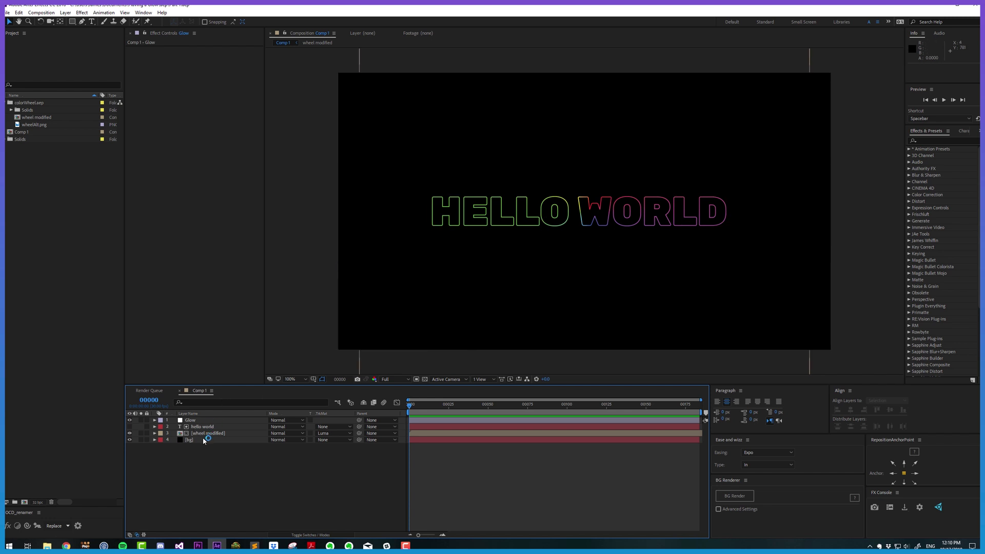
Step: Select the Glow adjustment layer (layer 1) above the HELLO WORLD text in the Timeline
{"action": "left_click", "coordinate": [208, 420]}
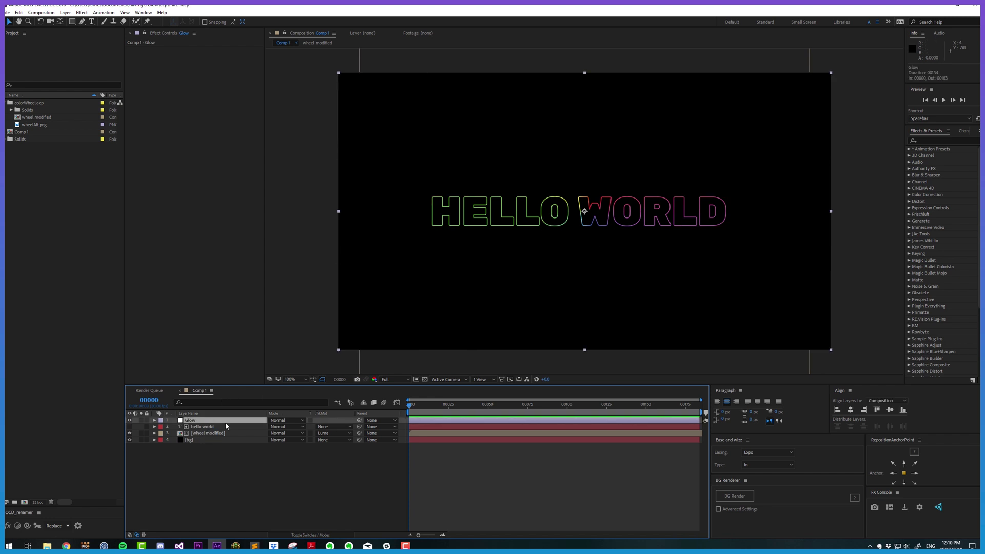
{"action": "left_click", "coordinate": [43, 502]}
{"action": "left_click", "coordinate": [404, 315]}
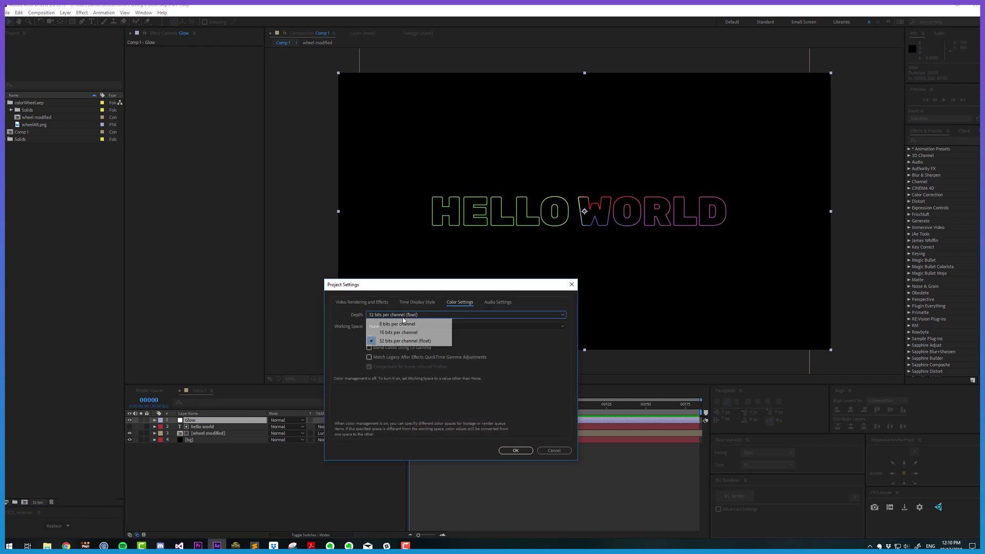
{"action": "left_click", "coordinate": [342, 352]}
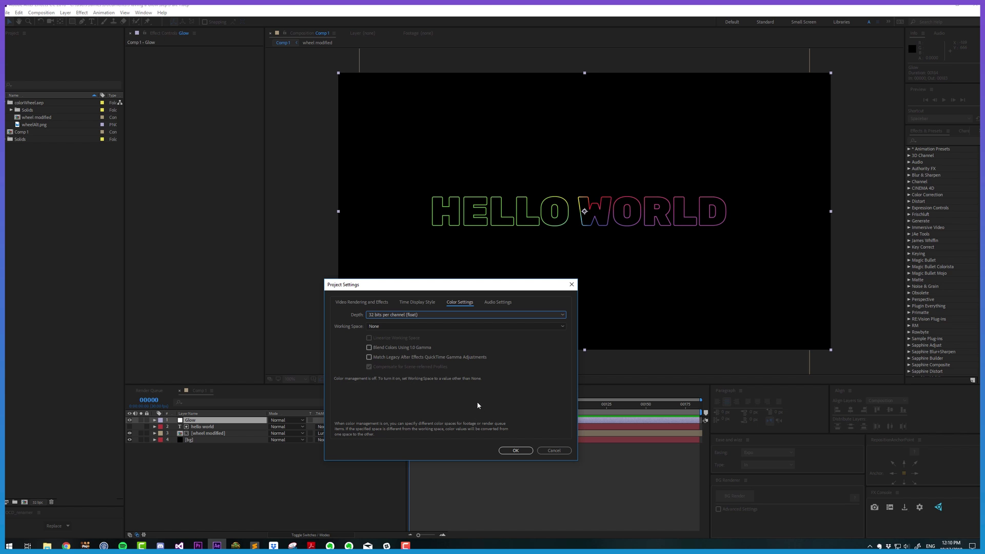
Step: Apply Glow to the Glow layer with a wider radius, 30% threshold and 20.5 intensity
{"action": "left_click", "coordinate": [516, 451]}
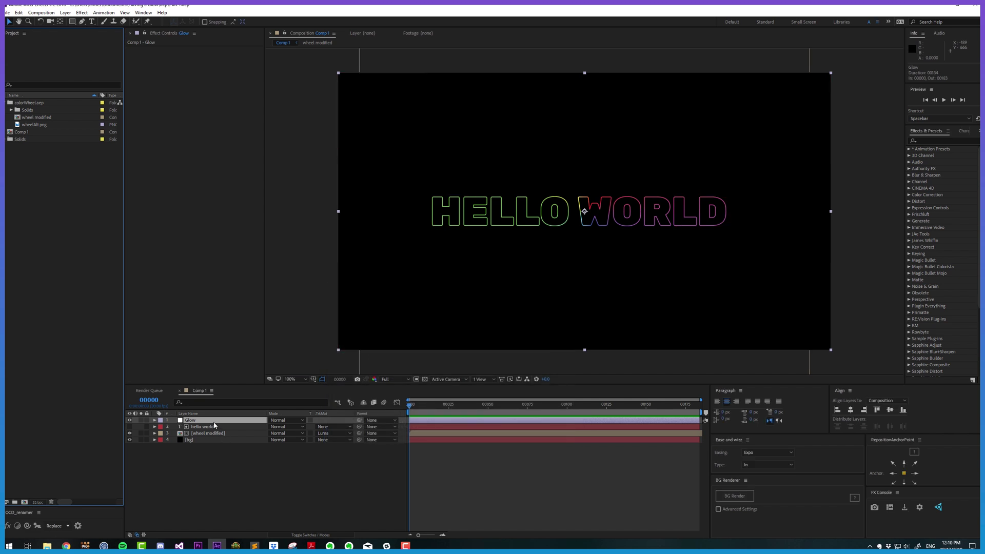
{"action": "key", "text": "ctrl+space"}
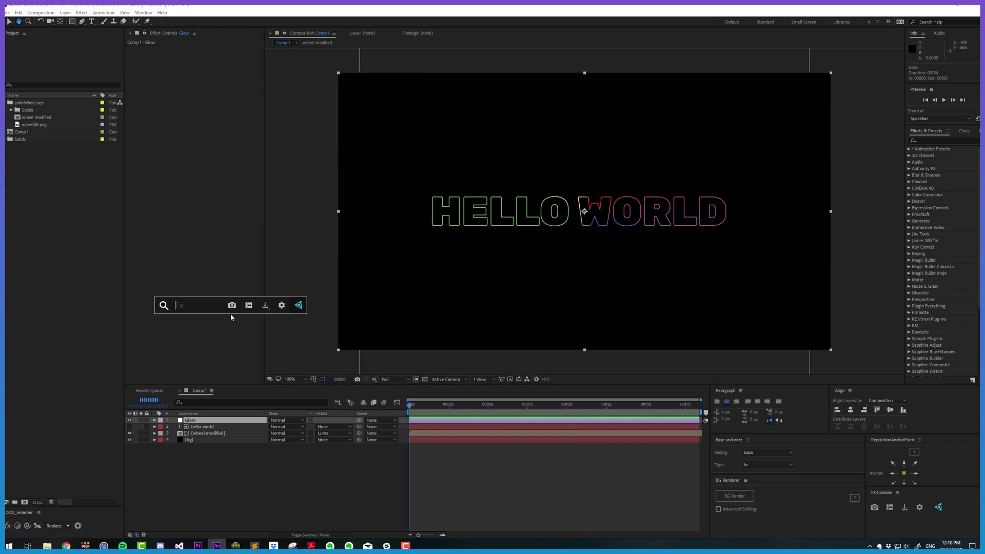
{"action": "type", "text": "glow"}
{"action": "key", "text": "Return"}
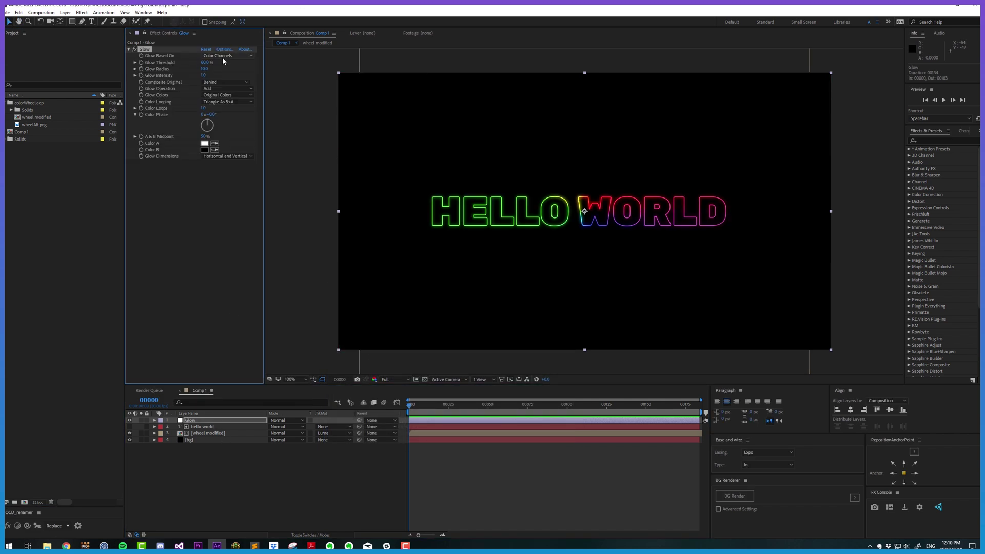
{"action": "left_click_drag", "start_coordinate": [205, 69], "coordinate": [287, 77]}
{"action": "left_click", "coordinate": [308, 171]}
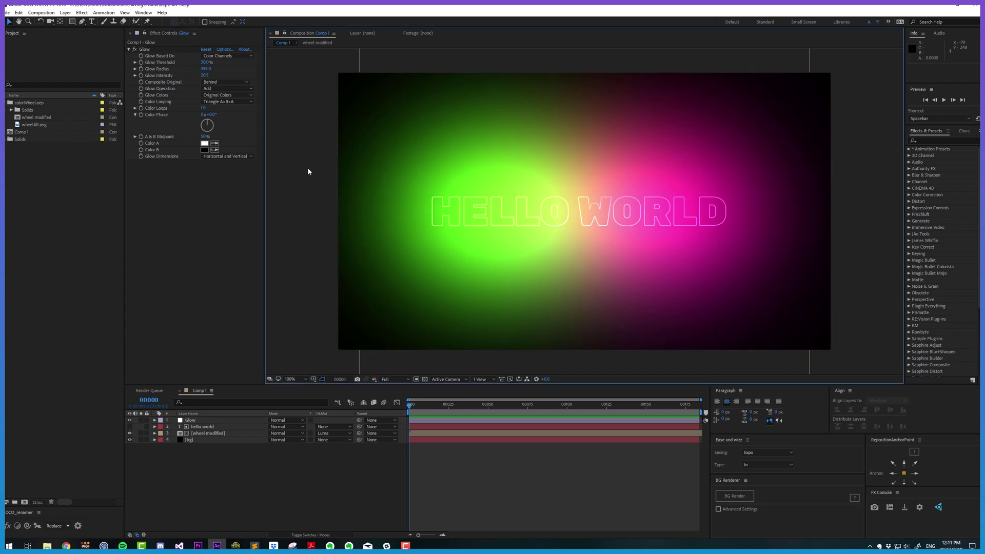
Step: Queue the current Comp 1 frame as a JPEG that overwrites srgb.jpg
{"action": "left_click", "coordinate": [288, 485]}
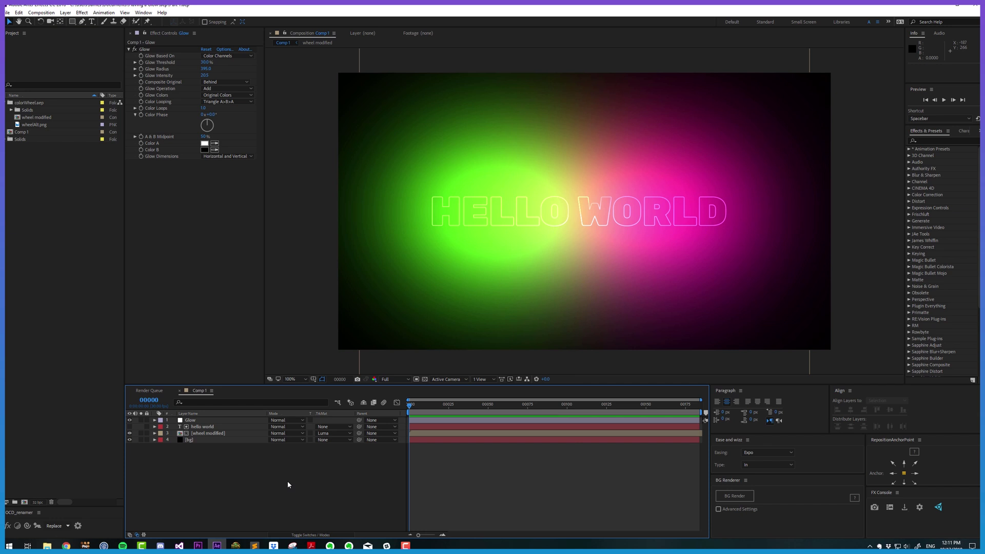
{"action": "key", "text": "ctrl+m"}
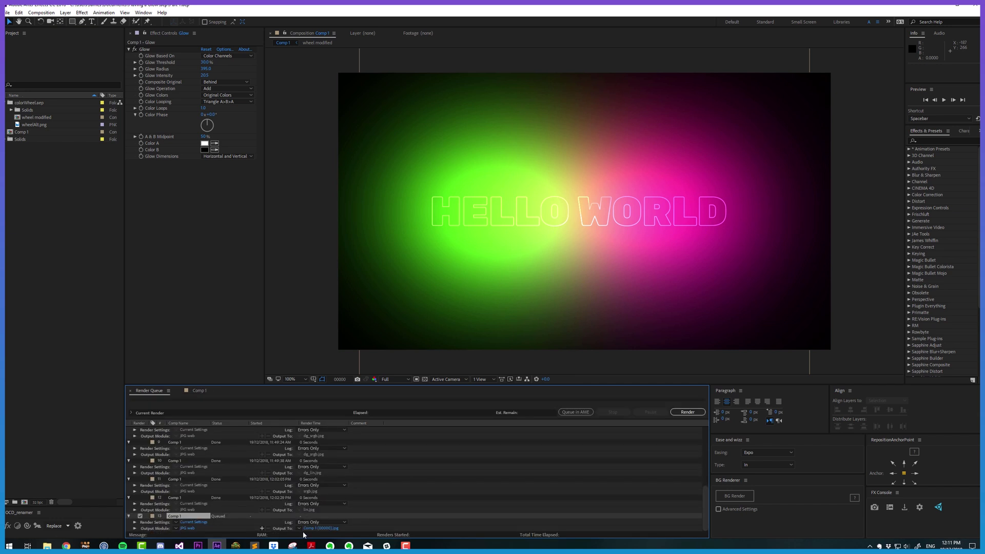
{"action": "left_click", "coordinate": [313, 528]}
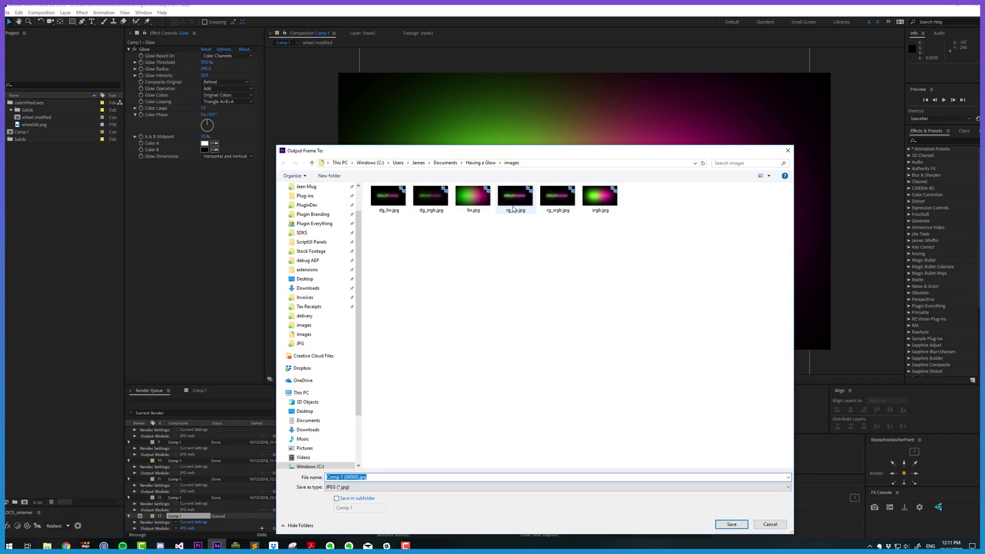
{"action": "double_click", "coordinate": [605, 198]}
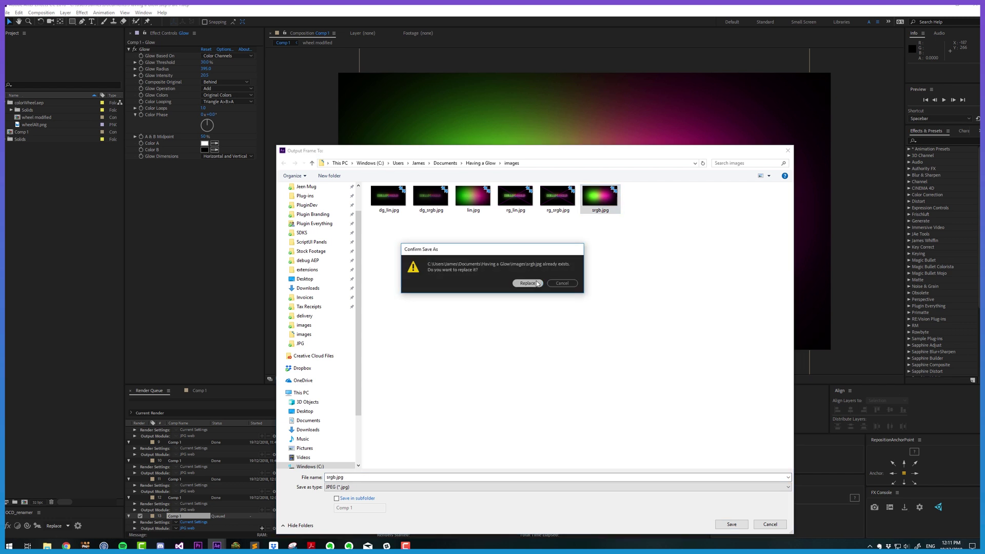
{"action": "left_click", "coordinate": [527, 283]}
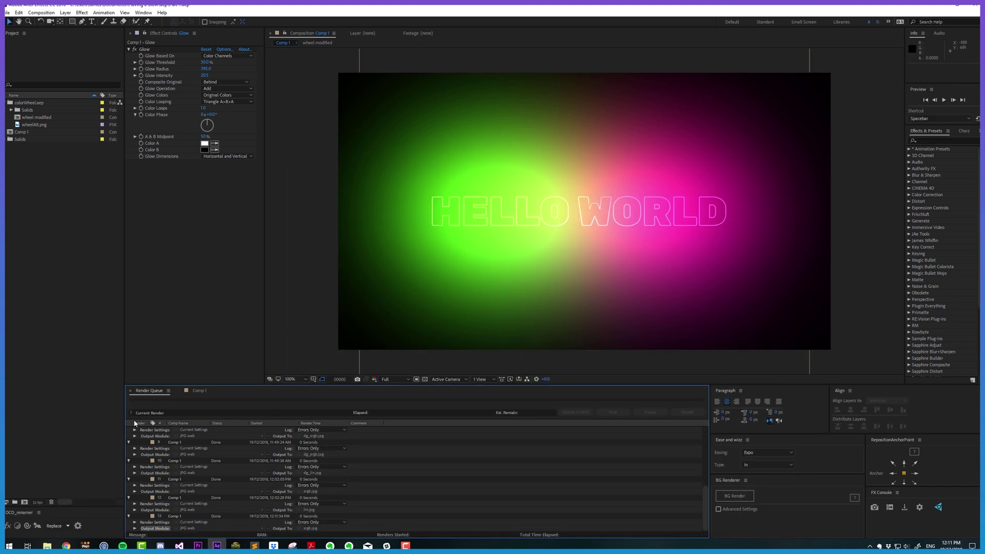
Step: Set the working space to sRGB IEC61966-2.1 with Linearize Working Space enabled
{"action": "left_click", "coordinate": [39, 504]}
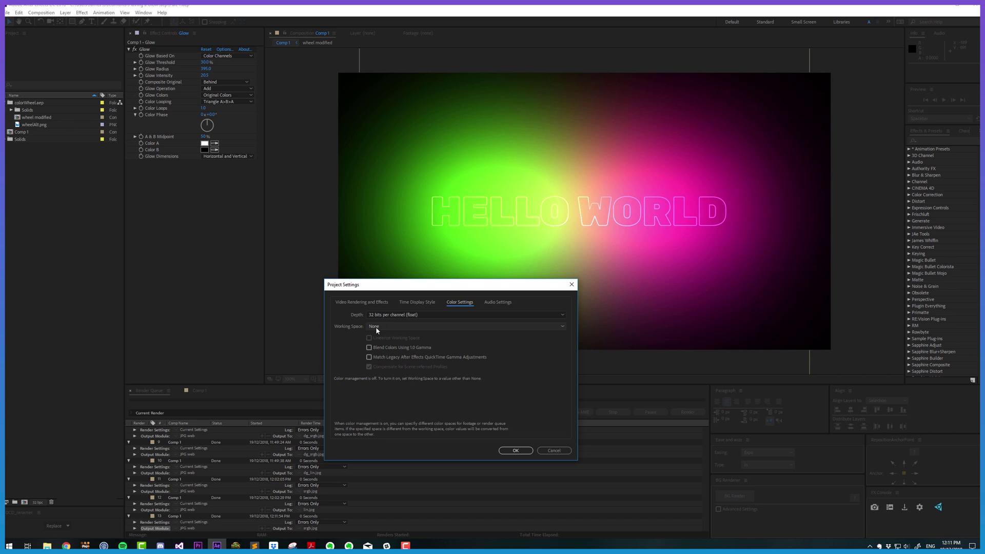
{"action": "left_click", "coordinate": [376, 327]}
{"action": "left_click", "coordinate": [619, 91]}
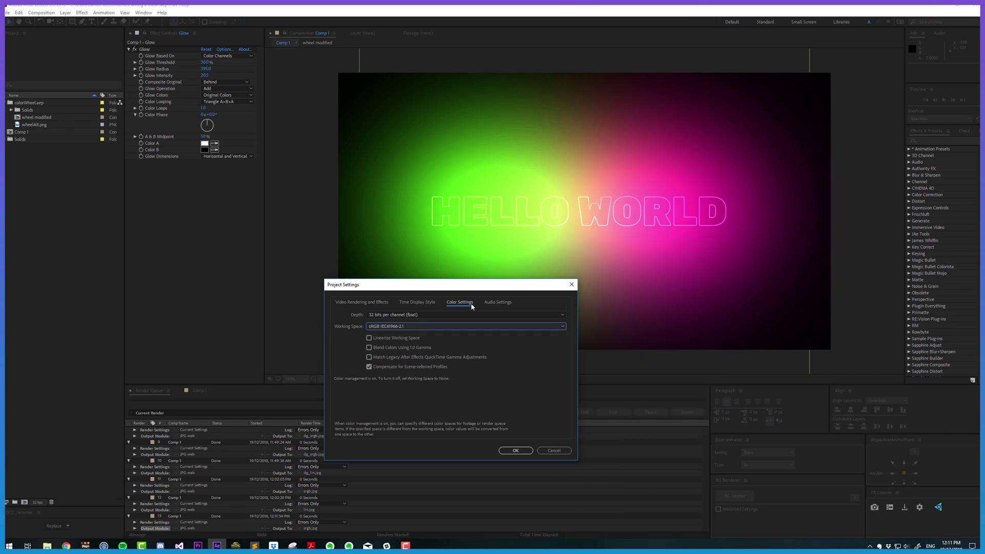
{"action": "left_click", "coordinate": [406, 339]}
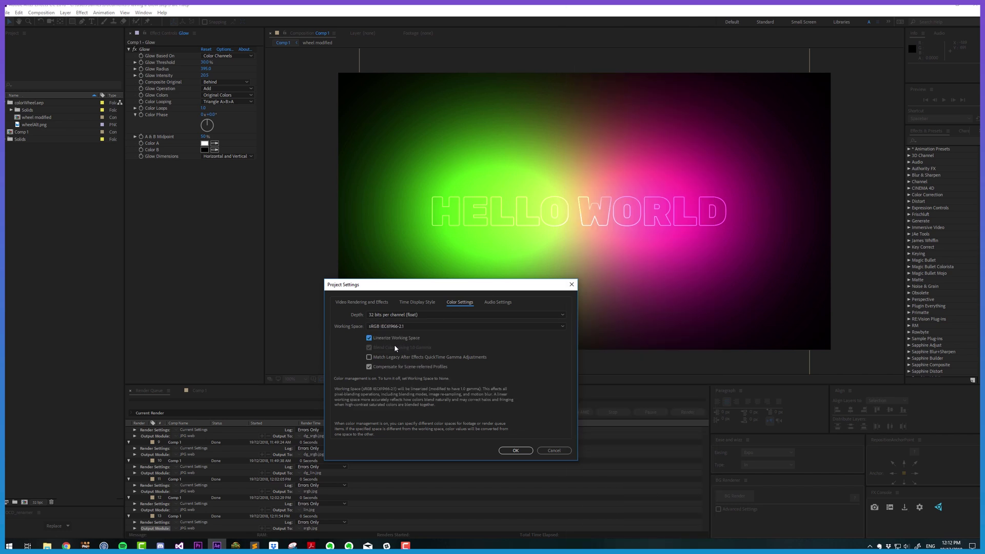
{"action": "left_click", "coordinate": [510, 450]}
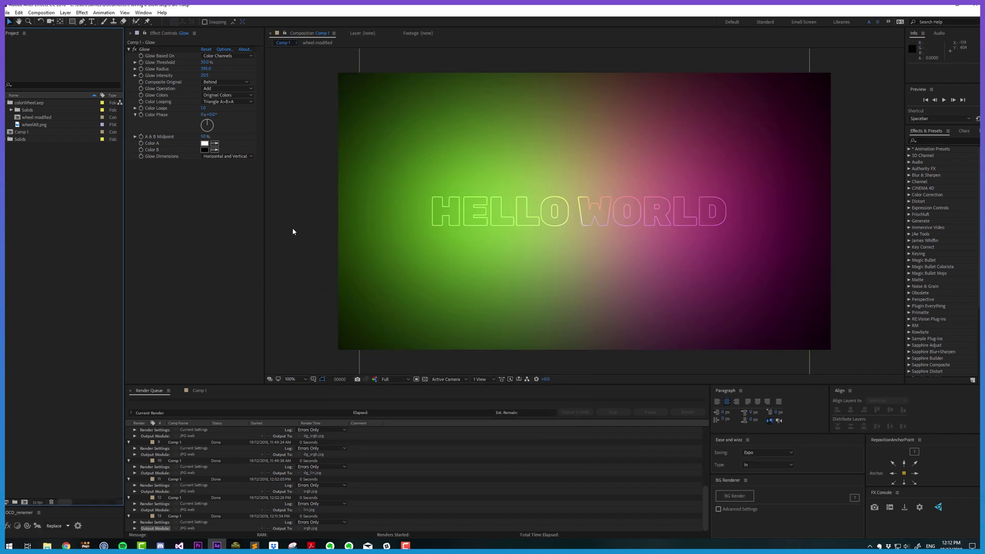
{"action": "left_click", "coordinate": [282, 345]}
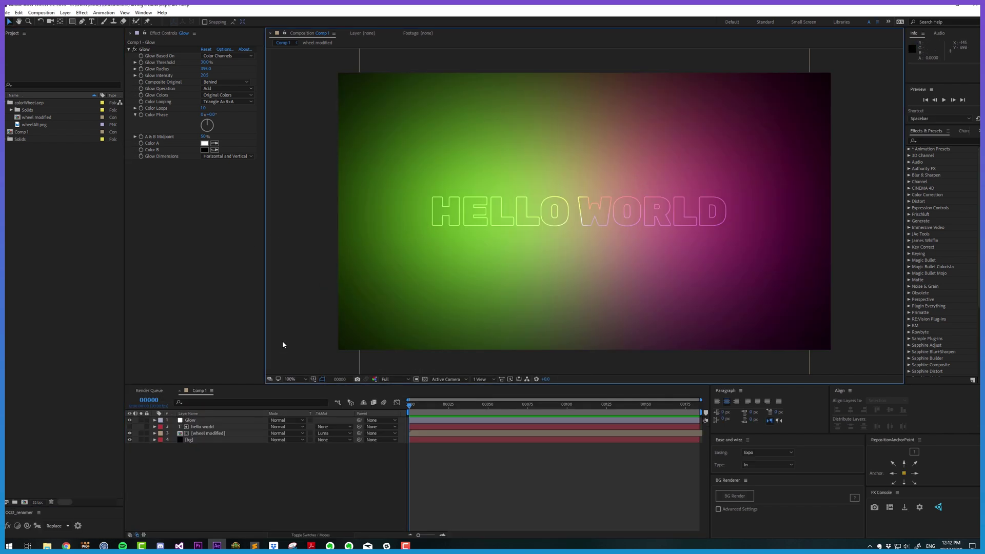
{"action": "key", "text": "ctrl+m"}
{"action": "scroll", "coordinate": [326, 490], "scroll_direction": "down", "scroll_amount": 1}
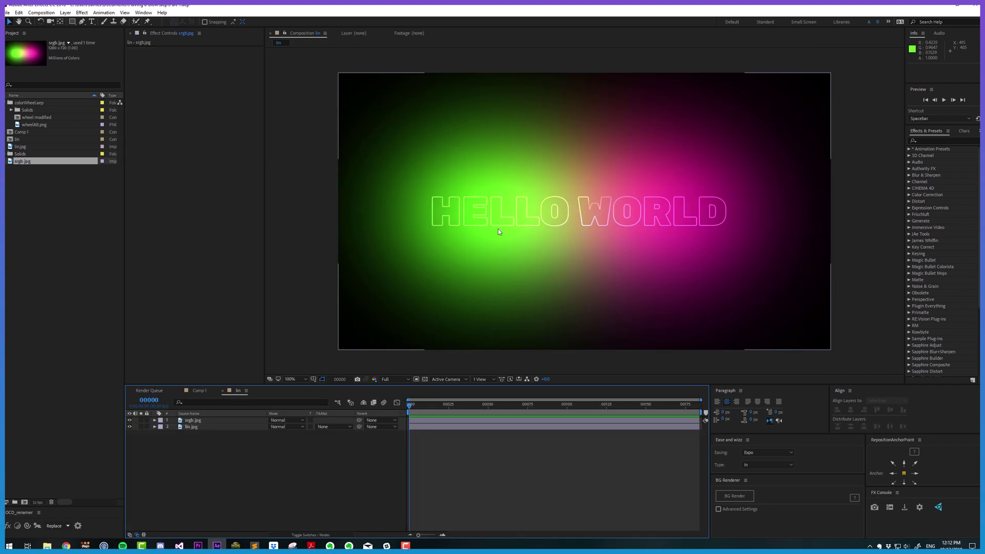
{"action": "left_click", "coordinate": [128, 420]}
{"action": "left_click", "coordinate": [128, 421]}
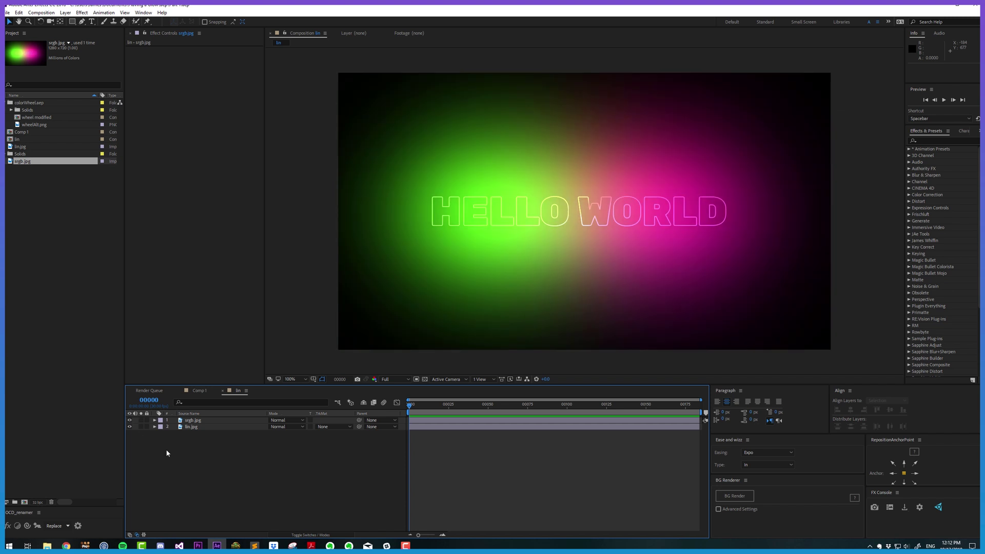
{"action": "left_click", "coordinate": [194, 421]}
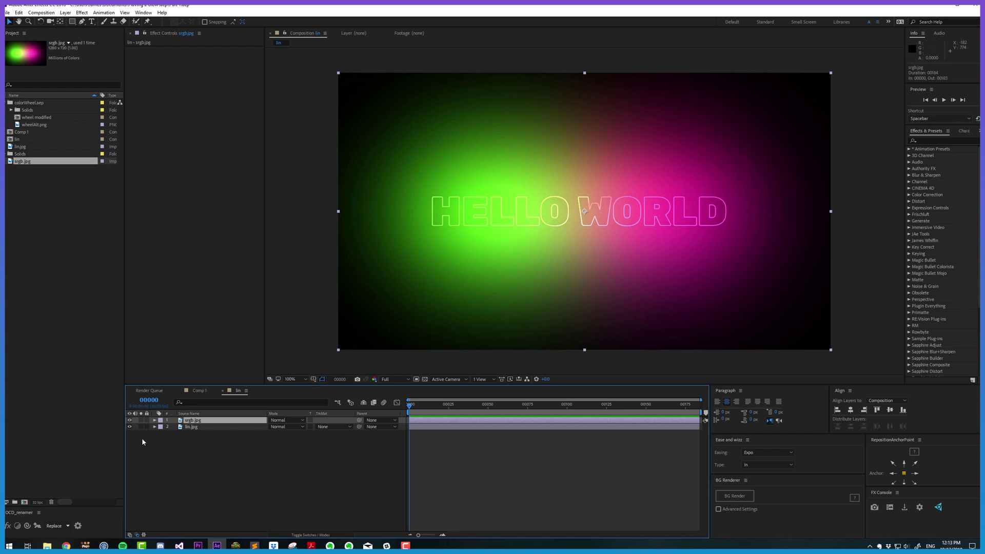
Step: Toggle srgb.jpg visibility to compare it against lin.jpg, then return to Comp 1
{"action": "left_click", "coordinate": [129, 421]}
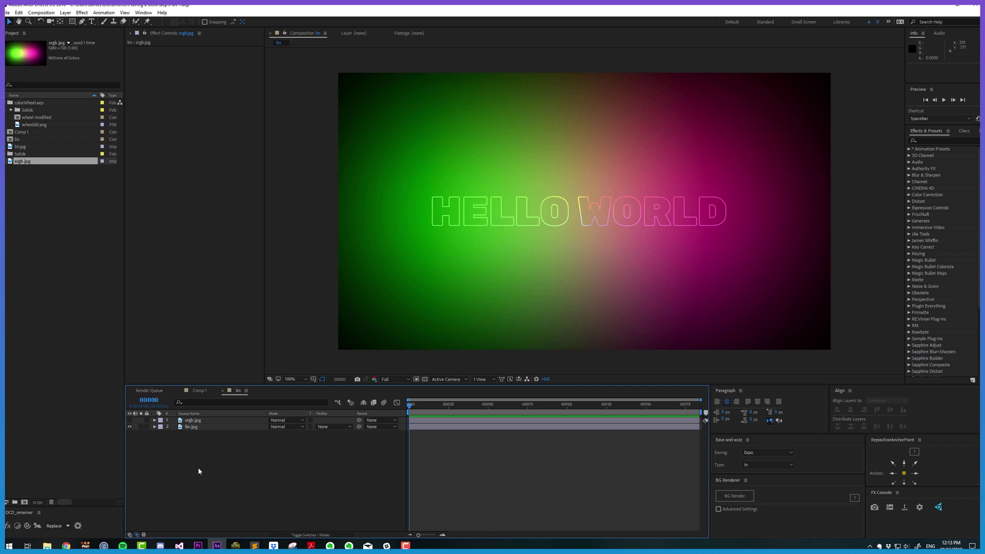
{"action": "left_click", "coordinate": [200, 471]}
{"action": "key", "text": "ctrl+z"}
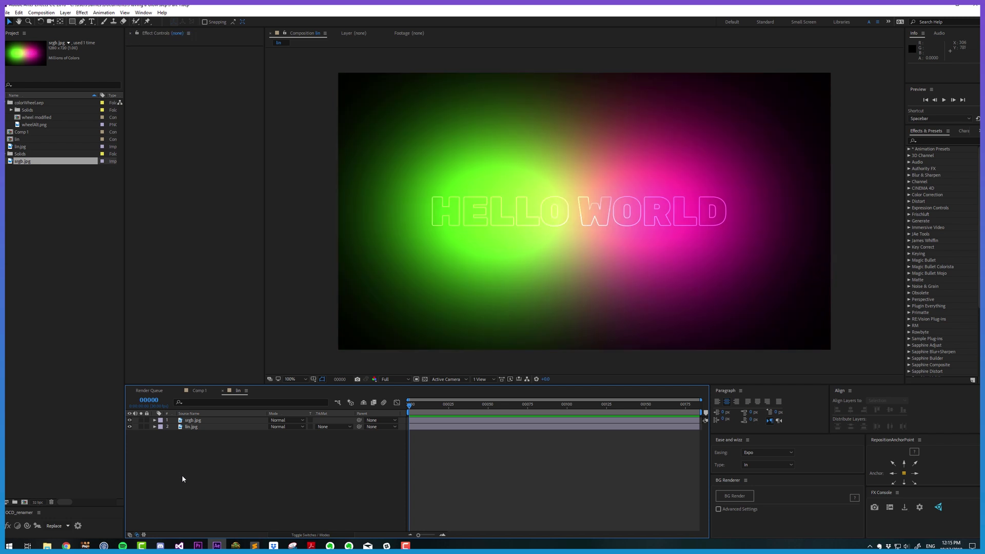
{"action": "left_click", "coordinate": [200, 422]}
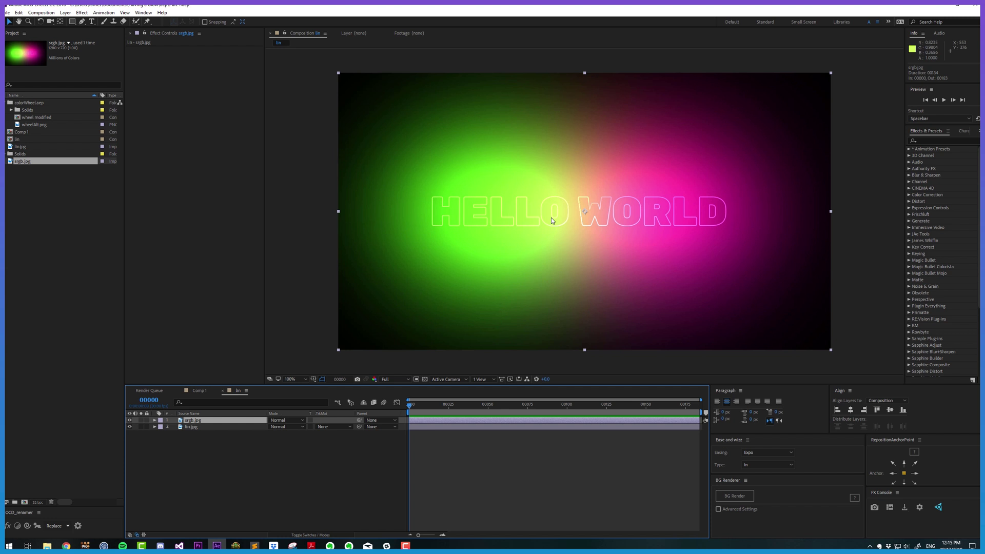
{"action": "left_click", "coordinate": [205, 392]}
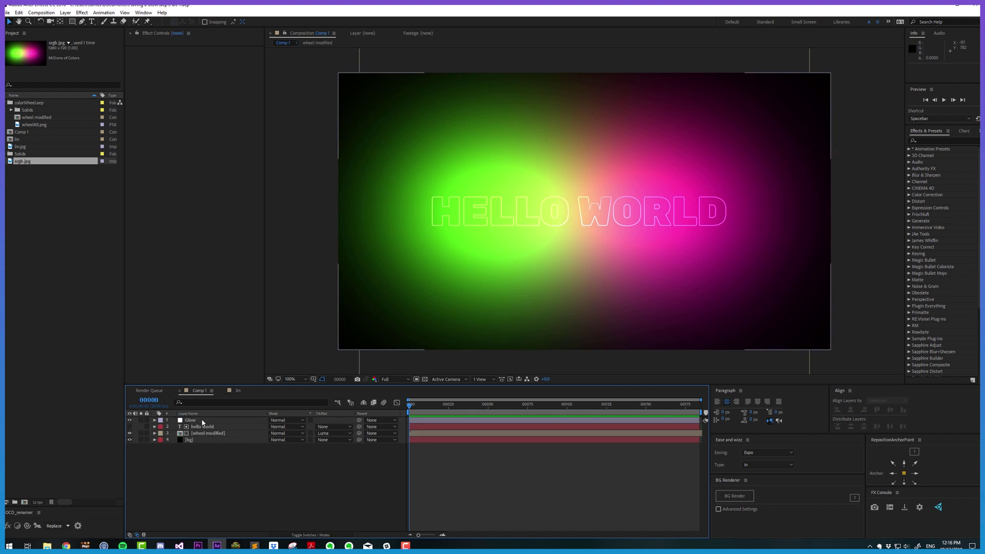
Step: Apply Real Glow with Gamma Correction to the Glow layer and open the color settings
{"action": "left_click", "coordinate": [202, 422]}
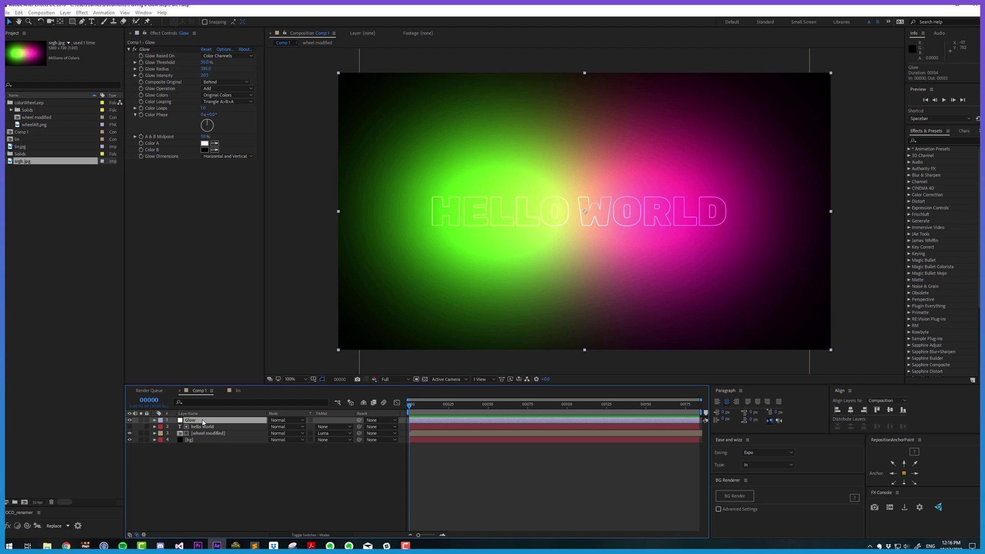
{"action": "key", "text": "ctrl+space"}
{"action": "type", "text": "rea"}
{"action": "key", "text": "Return"}
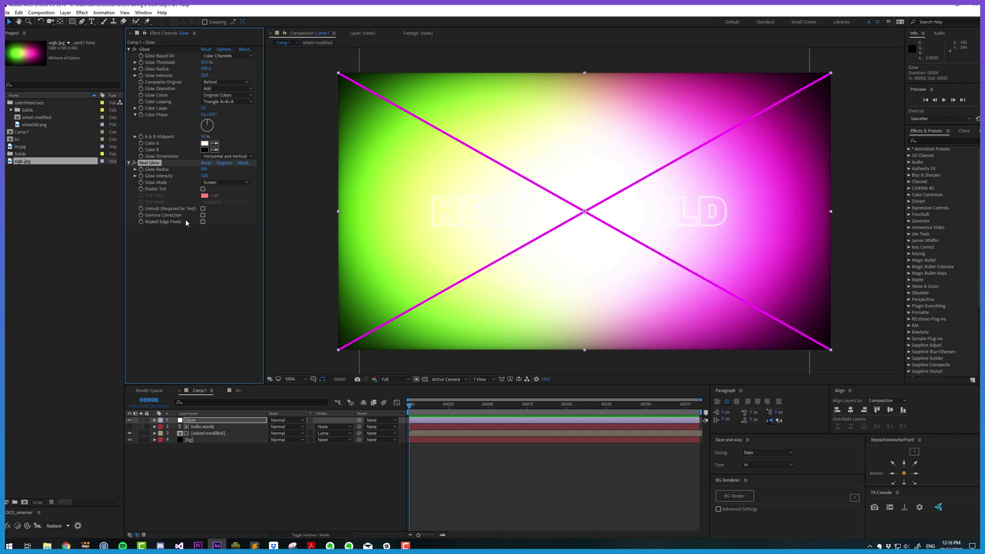
{"action": "left_click", "coordinate": [203, 216]}
{"action": "key", "text": "ctrl+alt+shift+k"}
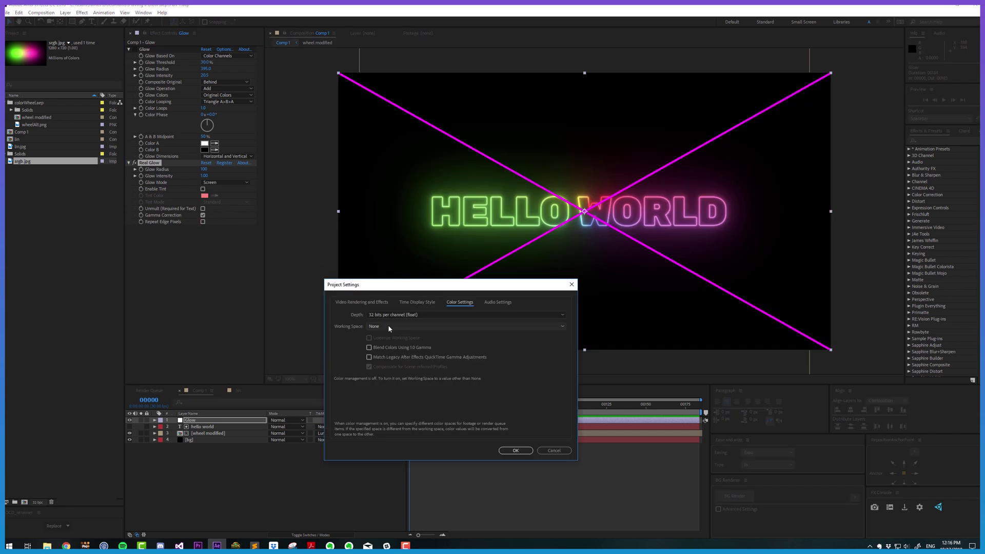
Step: Close Project Settings and remove the Real Glow effect from the Glow layer
{"action": "left_click", "coordinate": [516, 450]}
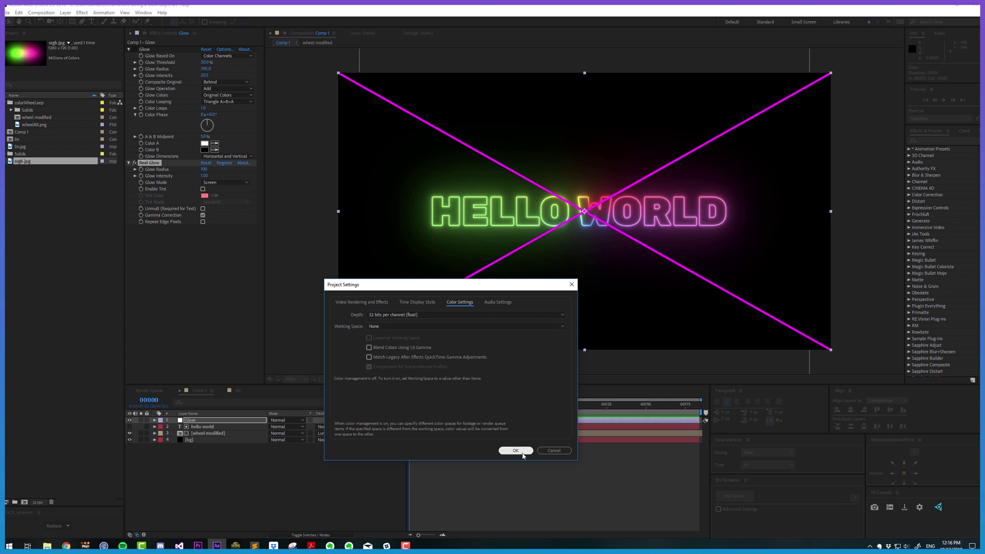
{"action": "left_click", "coordinate": [37, 502]}
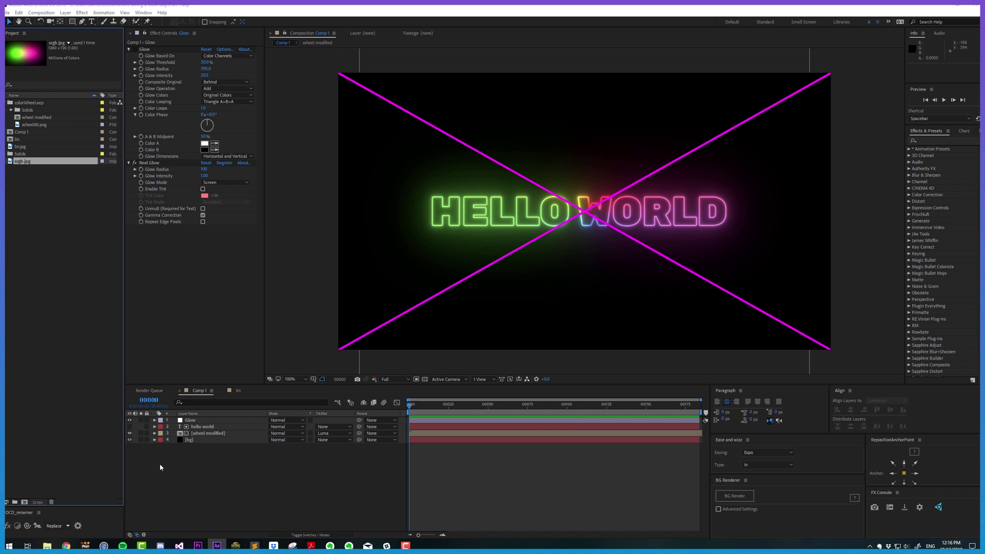
{"action": "left_click", "coordinate": [508, 451]}
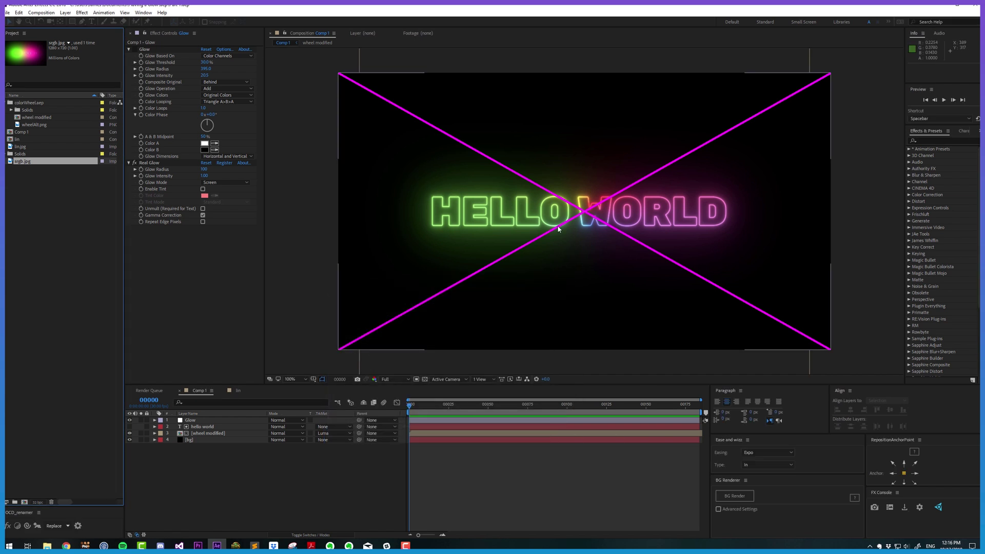
{"action": "left_click", "coordinate": [175, 270]}
{"action": "key", "text": "ctrl+z"}
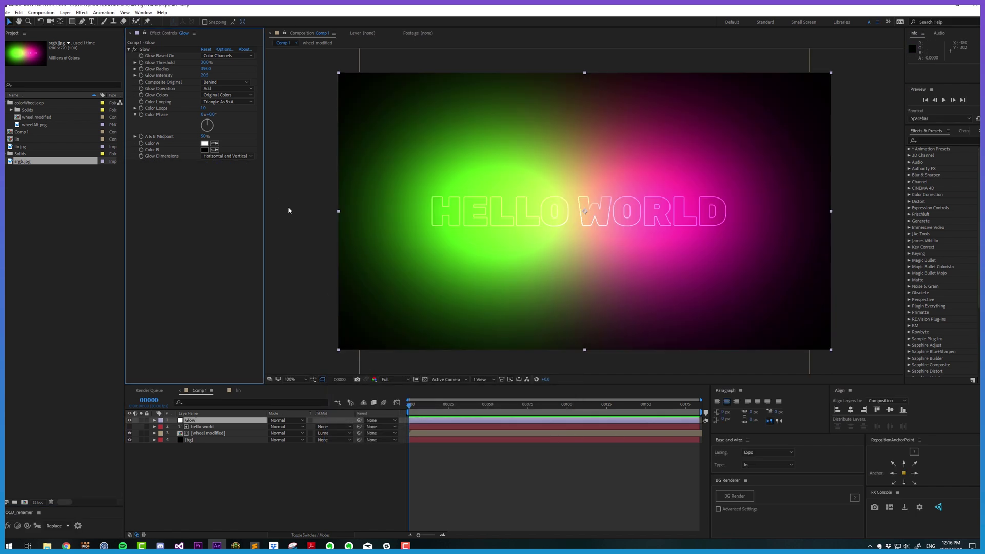
{"action": "left_click", "coordinate": [310, 212]}
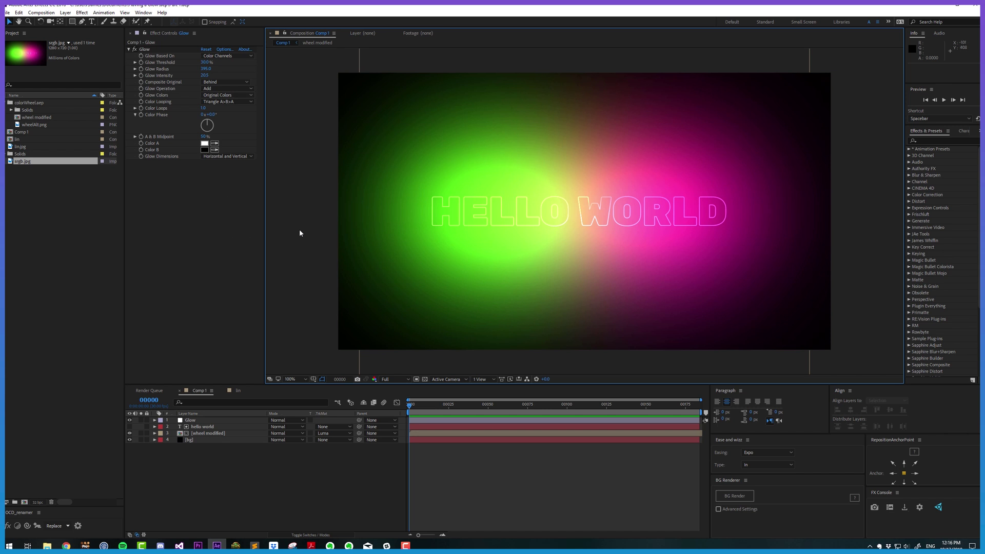
Step: Reopen the project color settings and dismiss them without changes
{"action": "left_click", "coordinate": [35, 497]}
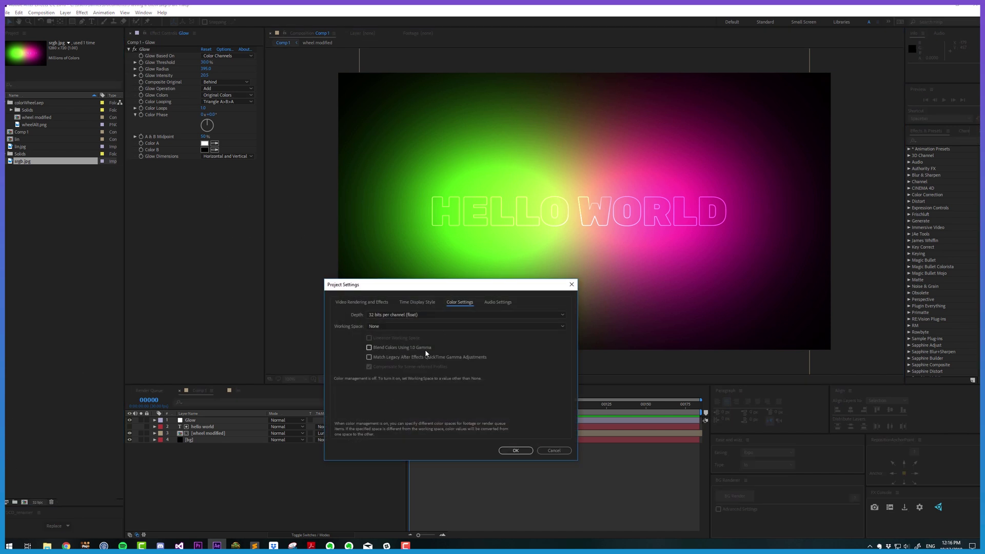
{"action": "key", "text": "Return"}
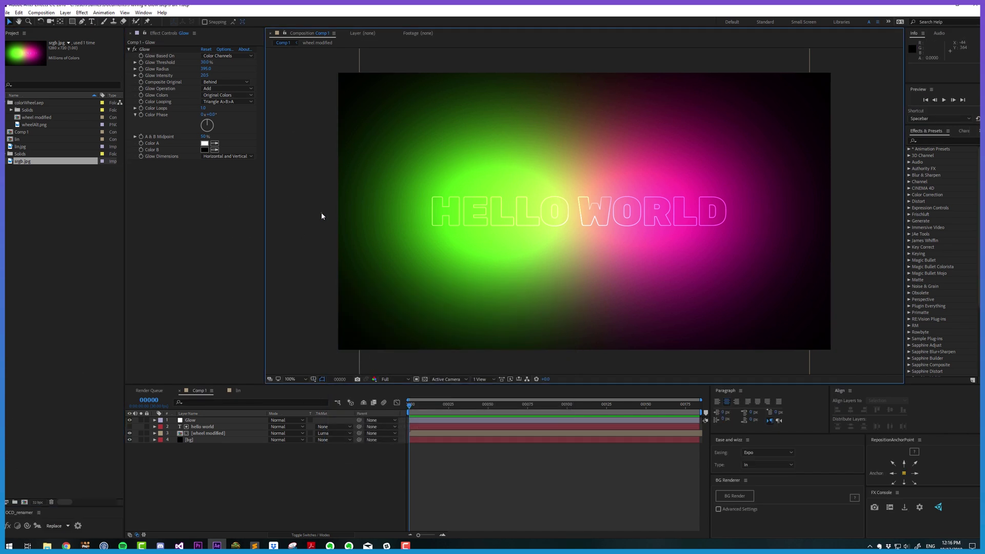
{"action": "left_click", "coordinate": [202, 331]}
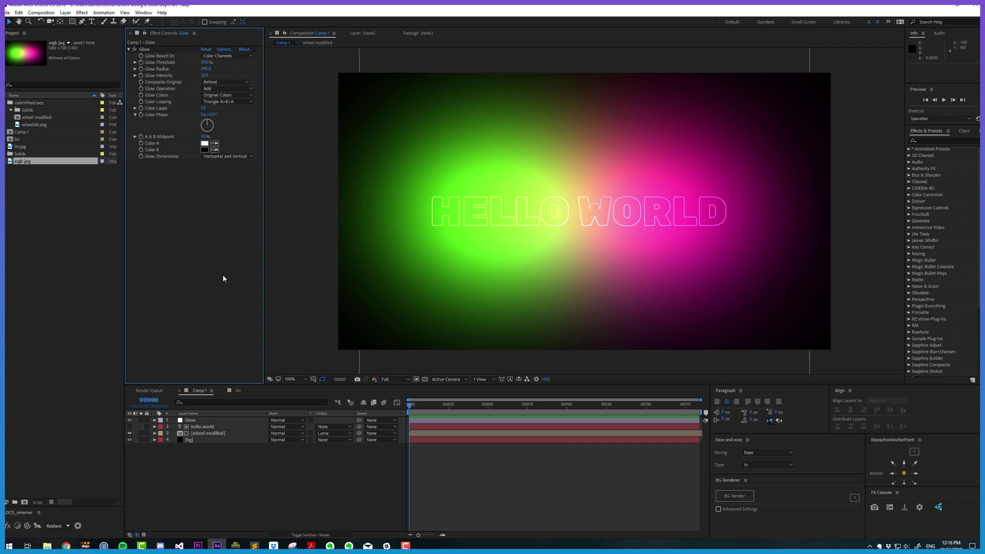